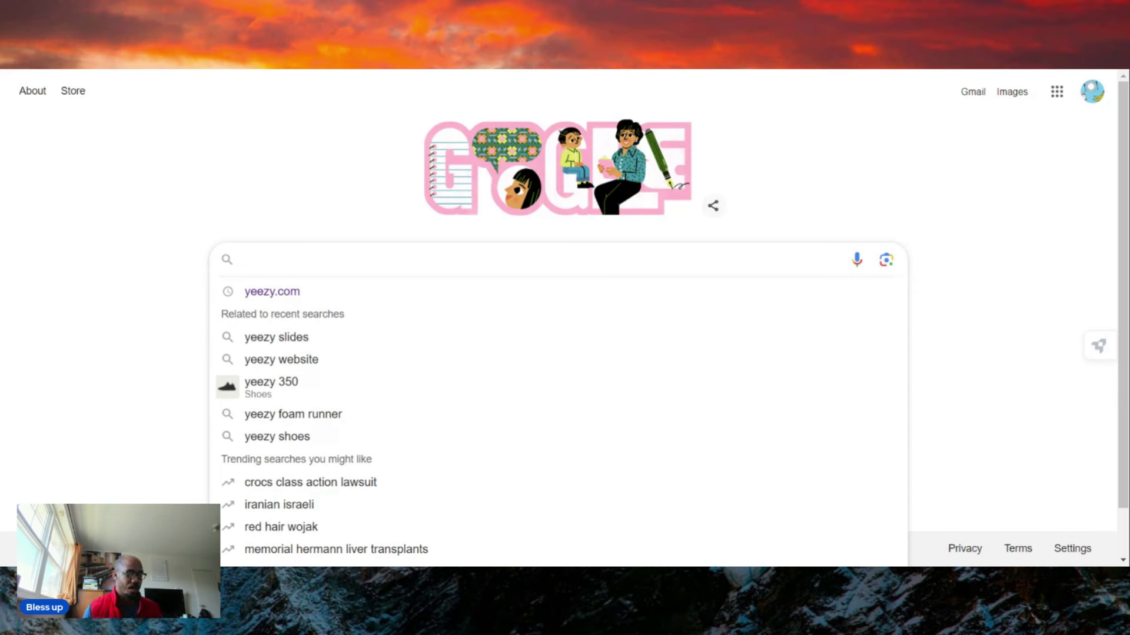
text(yeez)
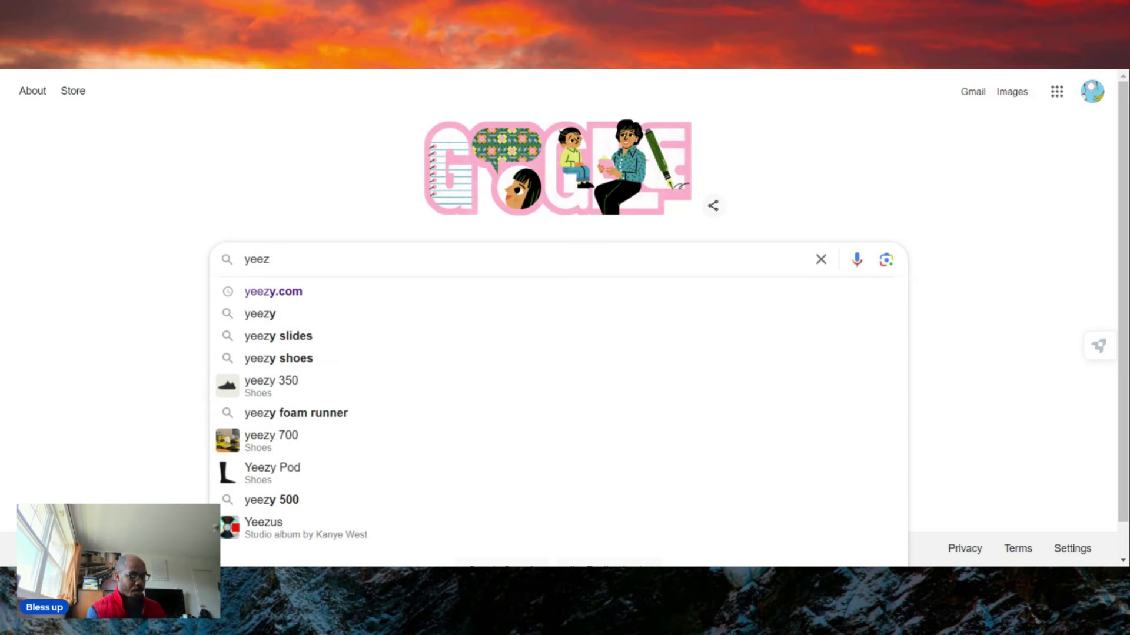
text(y)
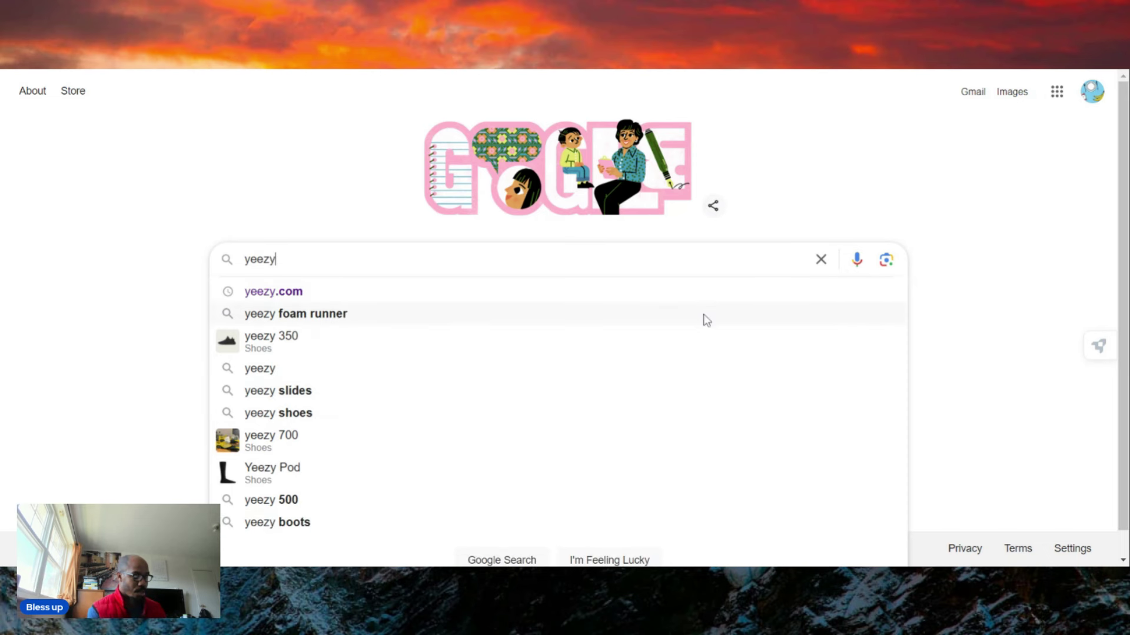
text(com)
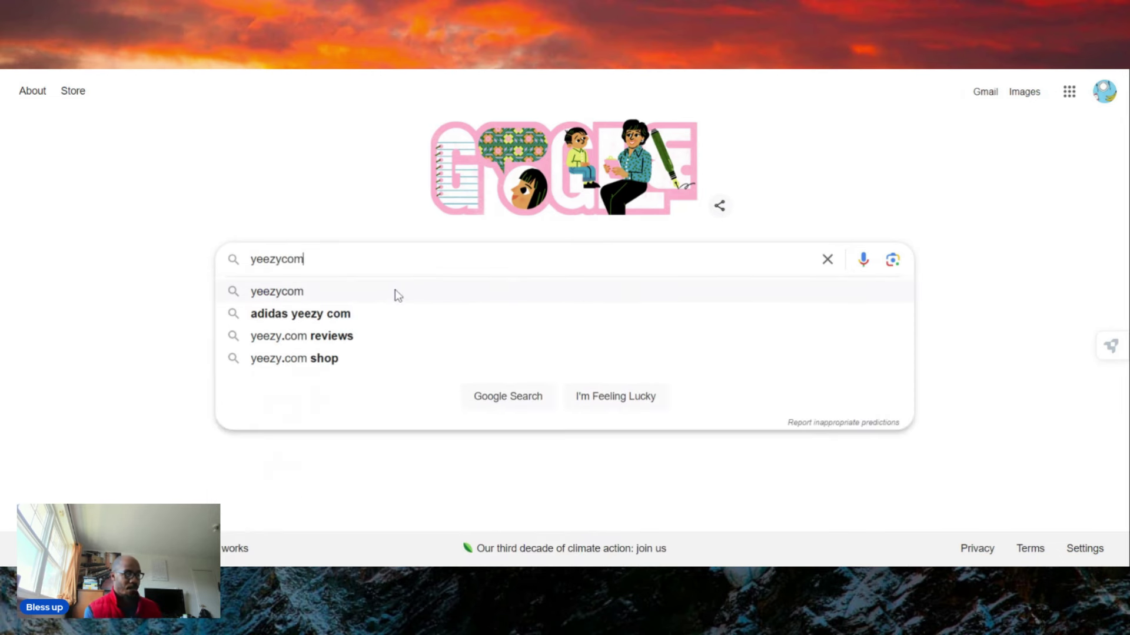
Step: Dismiss the suggestions and submit the Google search for "yeezycom"
key(Escape)
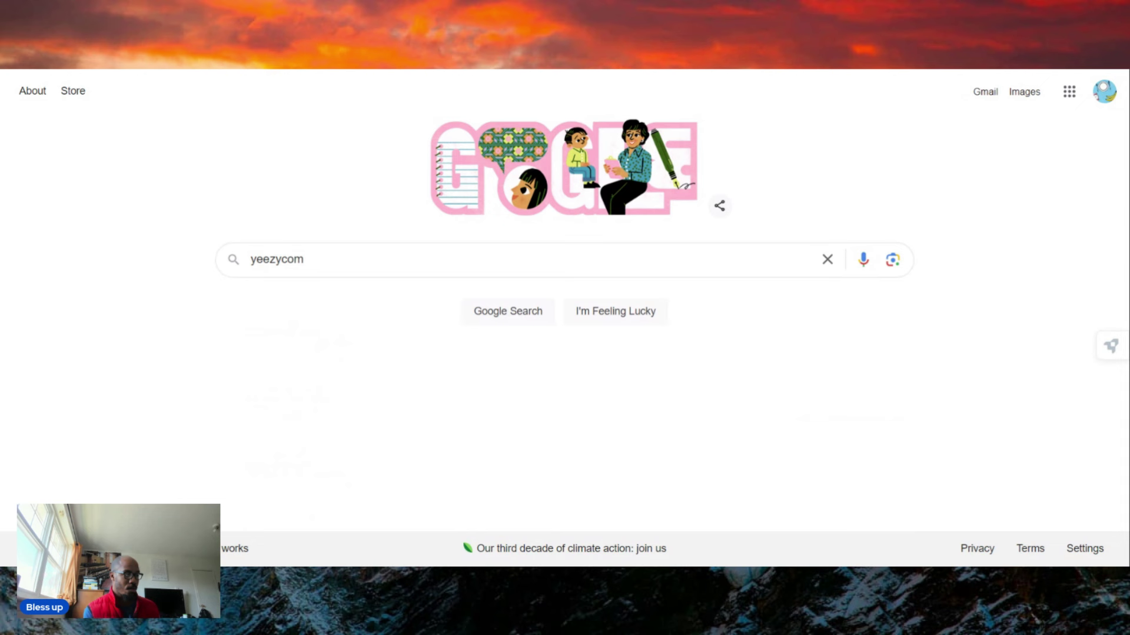
key(Return)
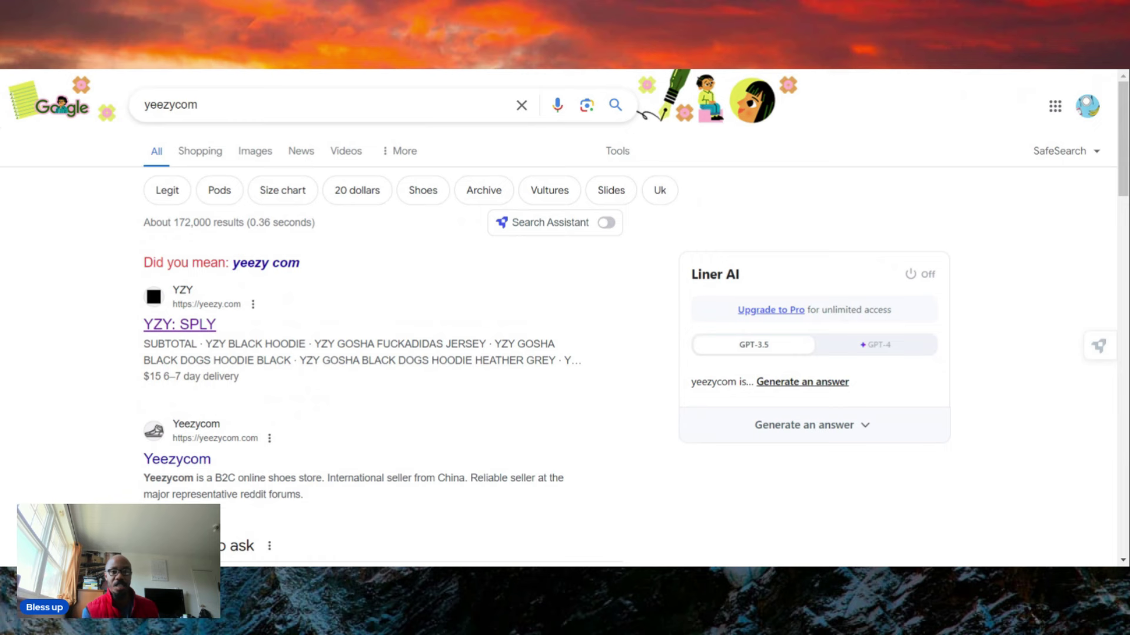
Step: Open the "YZY: SPLY" result to reach the yeezy.com storefront
click(179, 324)
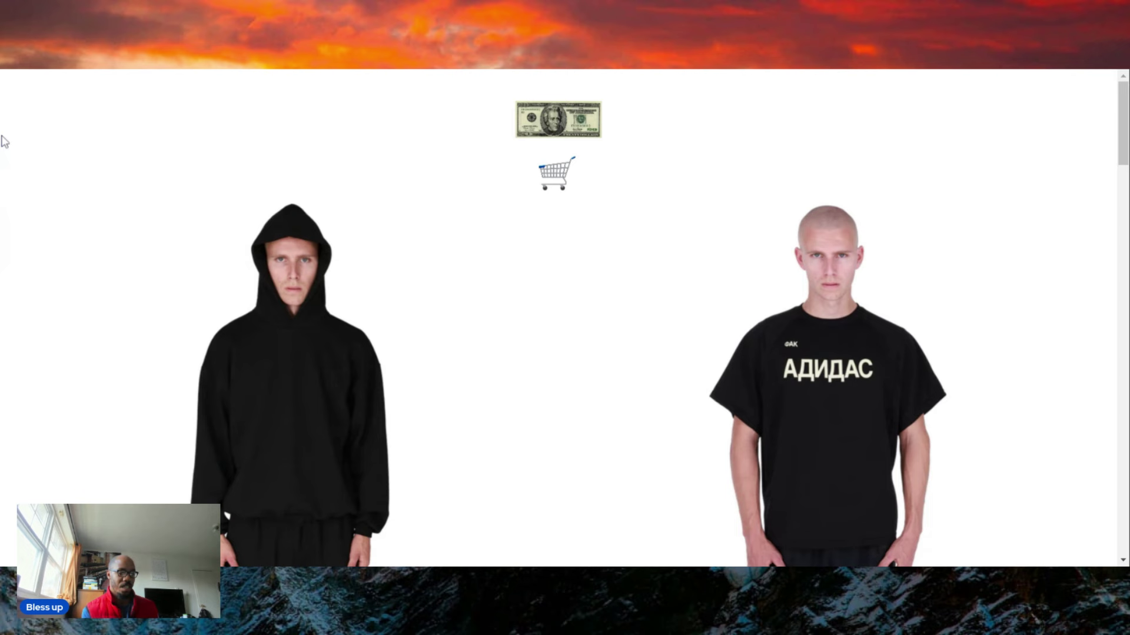
mouse_move(750, 317)
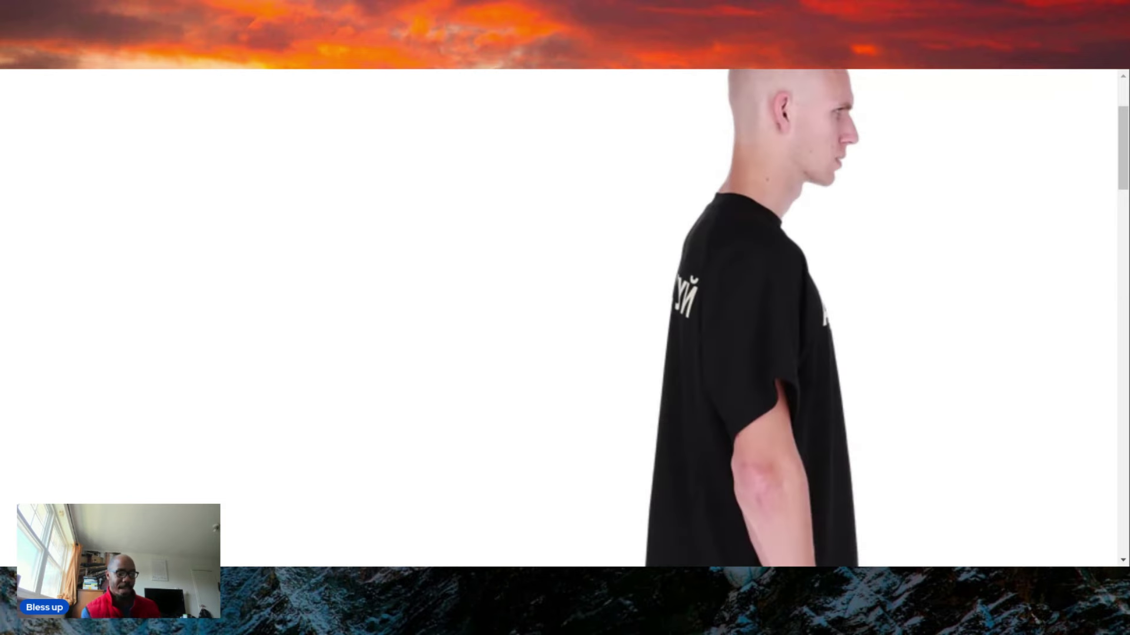
scroll(733, 323, up, 1)
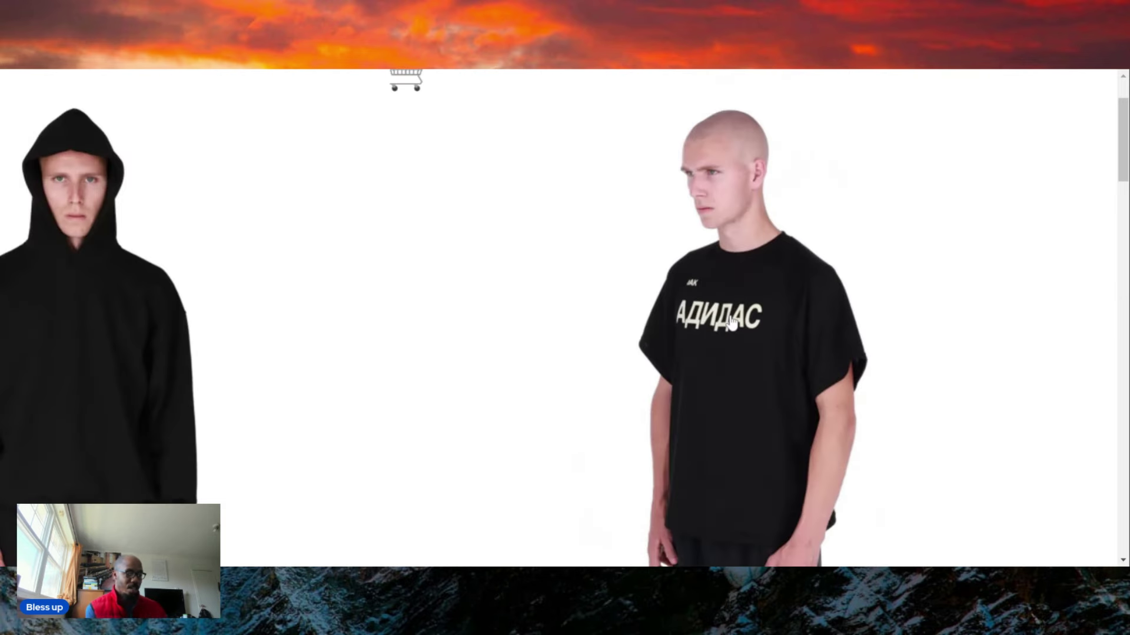
scroll(733, 323, up, 2)
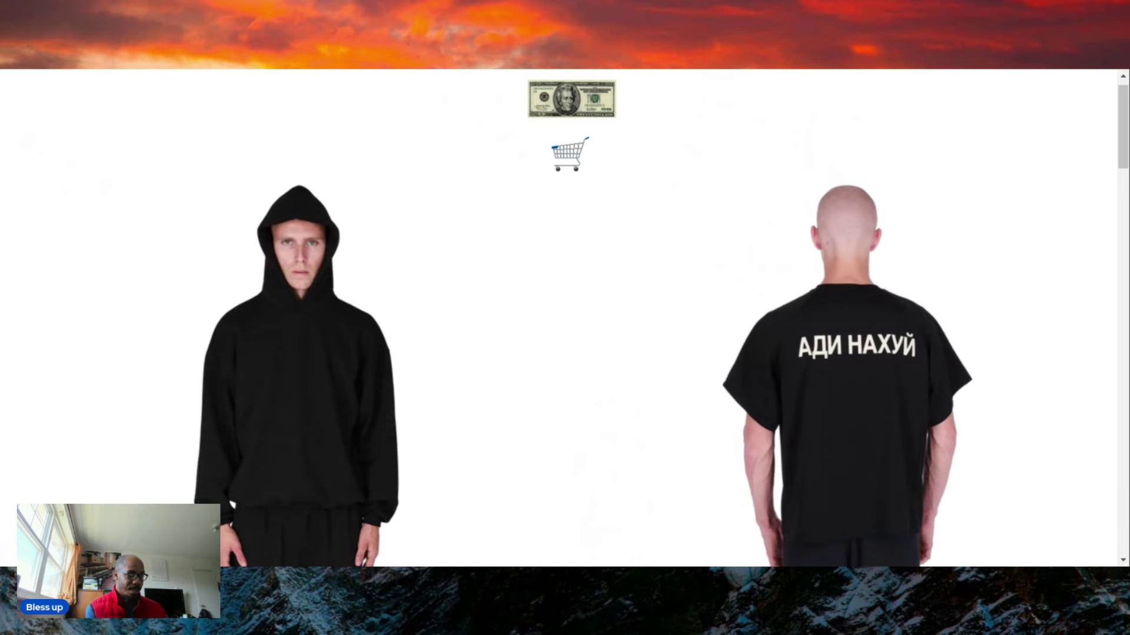
scroll(733, 324, down, 3)
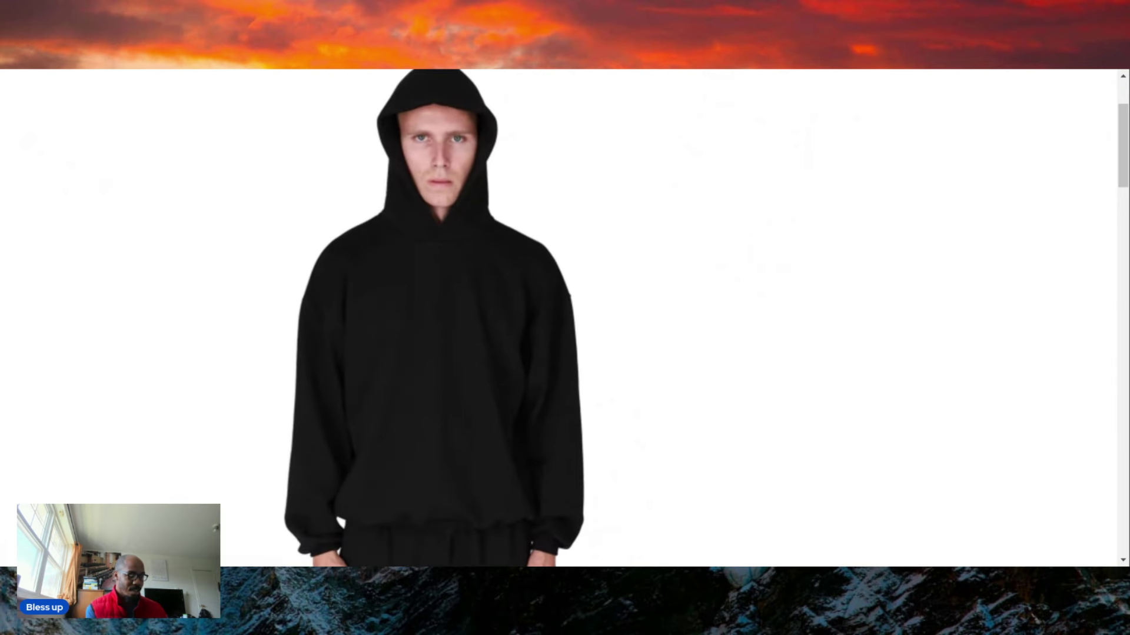
scroll(565, 318, down, 1)
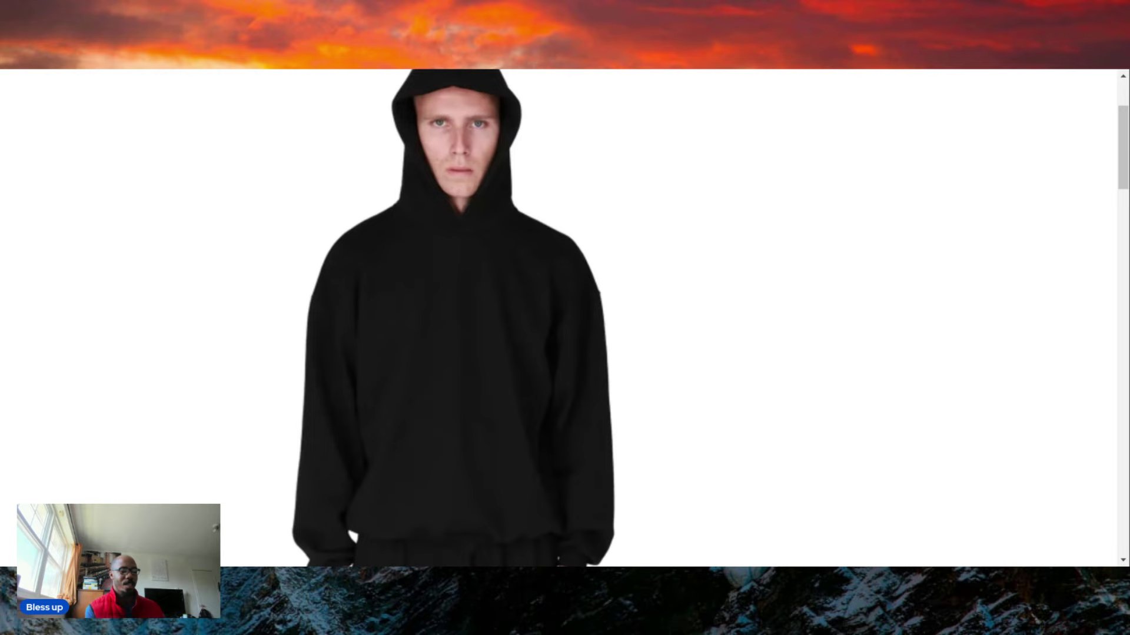
scroll(565, 317, up, 3)
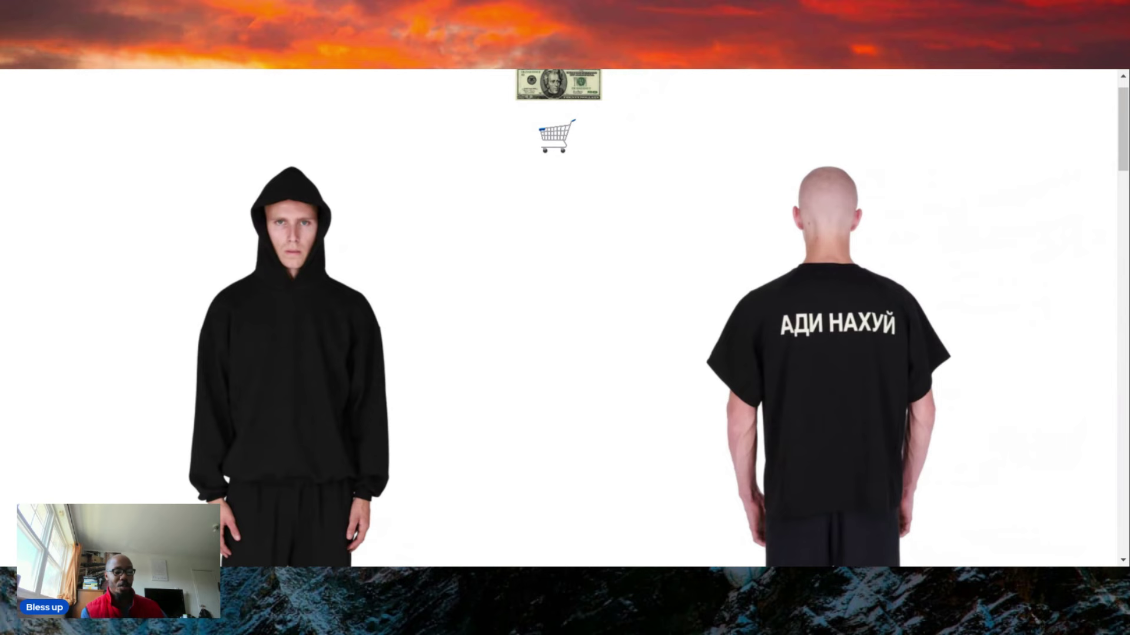
scroll(566, 318, down, 1)
scroll(565, 317, down, 2)
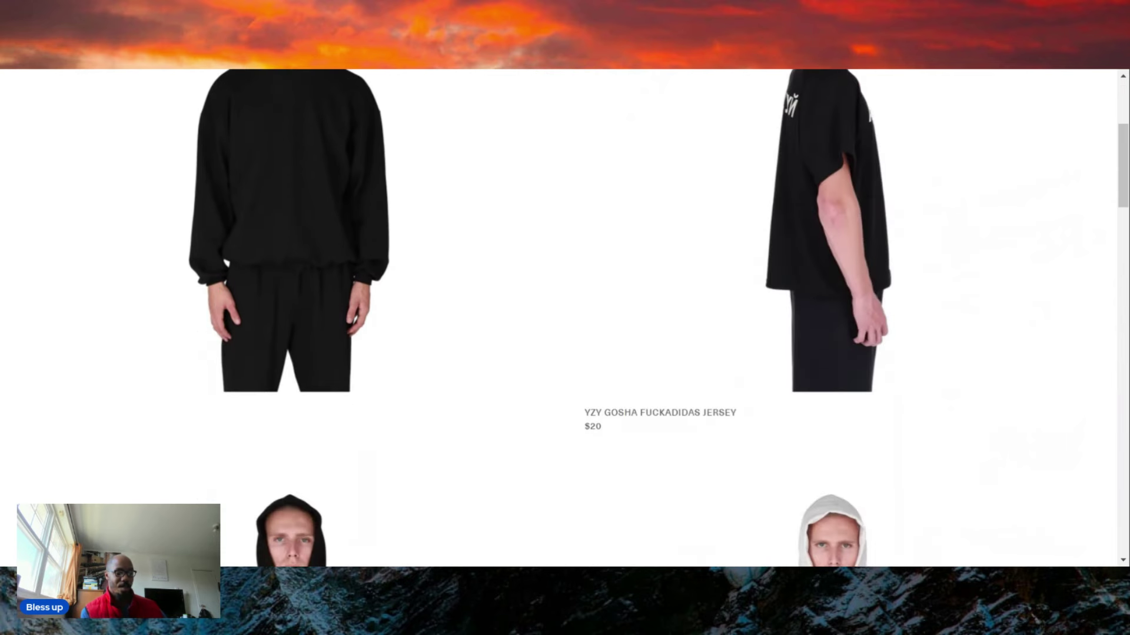
scroll(565, 317, down, 1)
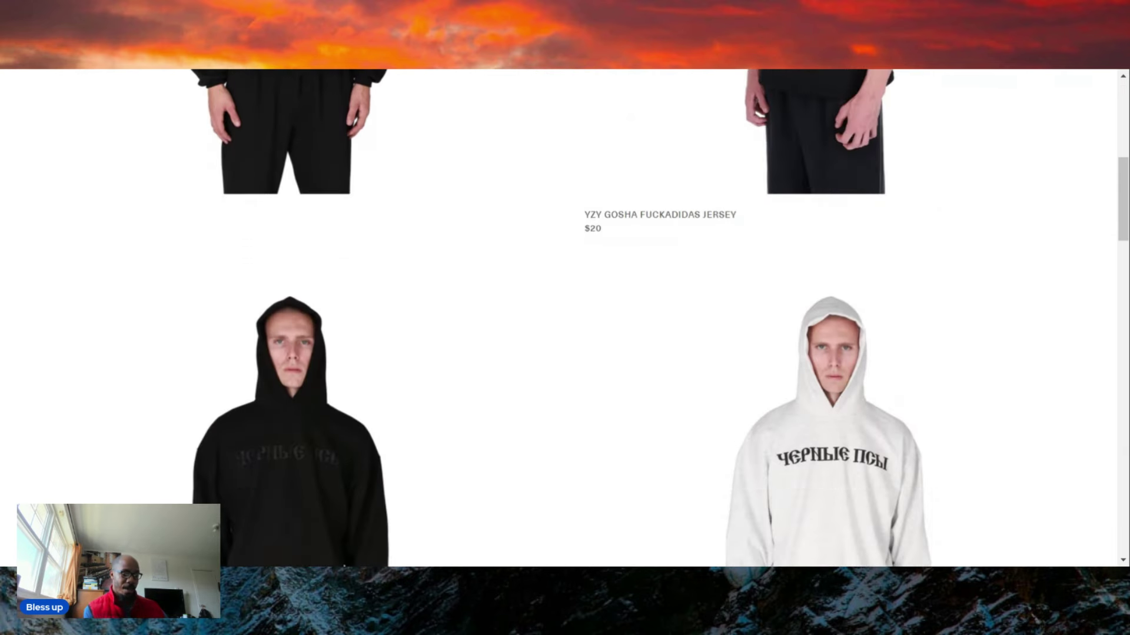
scroll(565, 318, down, 2)
scroll(565, 318, down, 1)
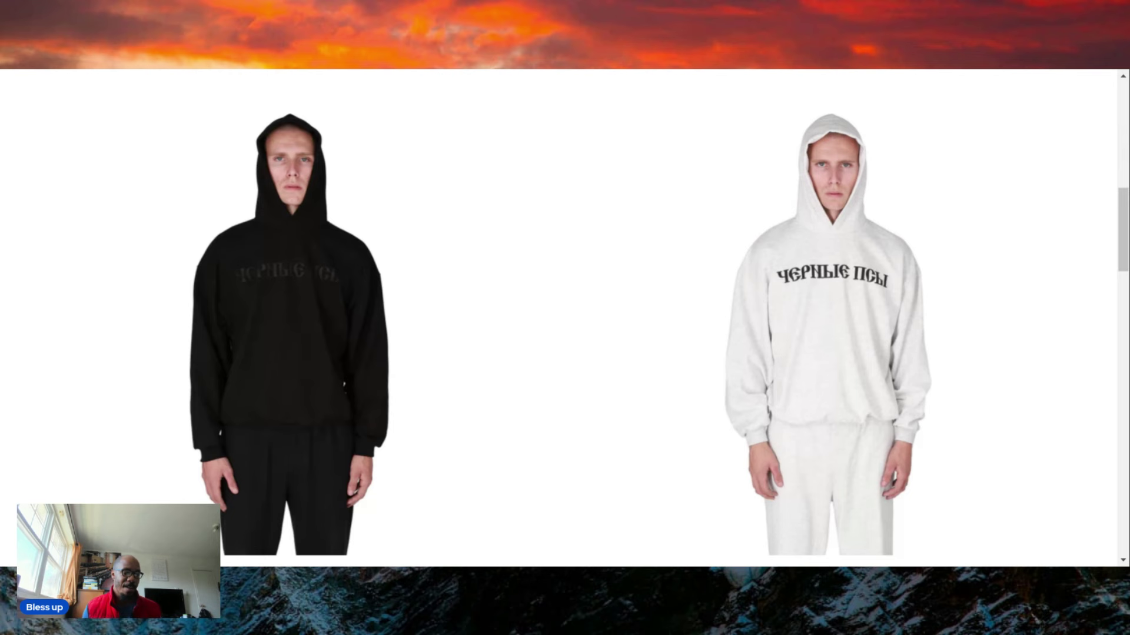
scroll(565, 318, down, 1)
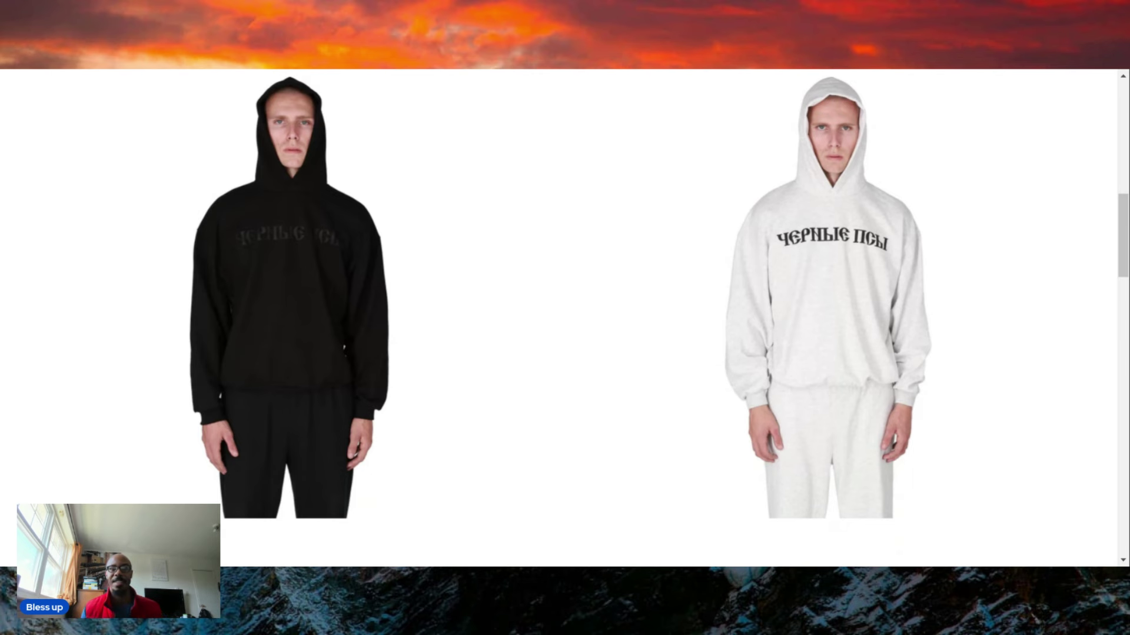
scroll(566, 317, down, 3)
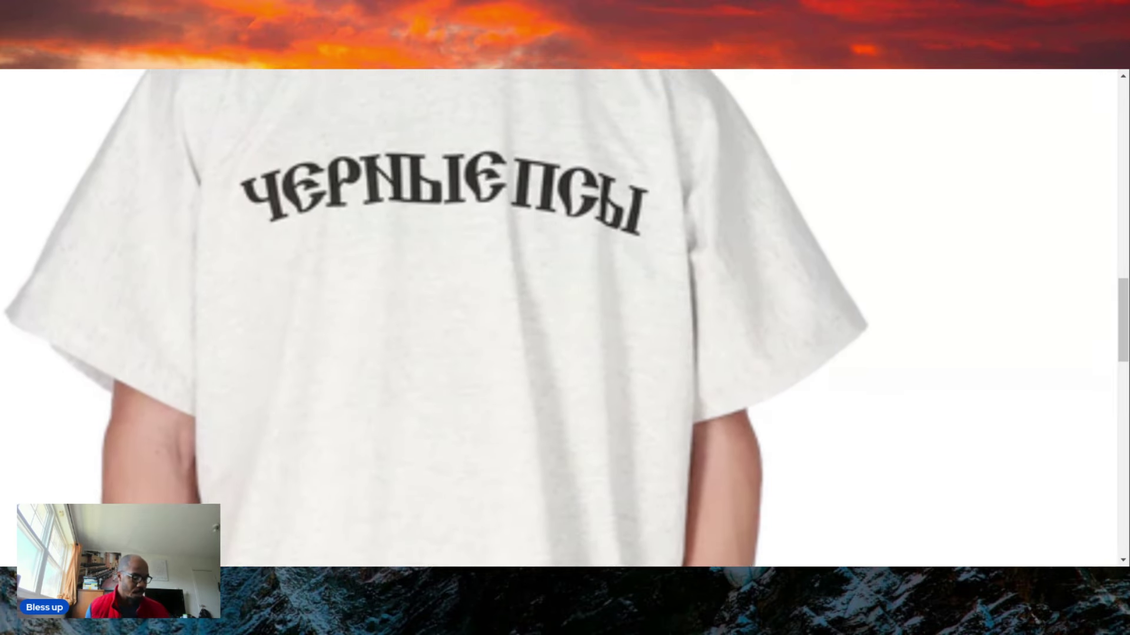
scroll(432, 318, down, 1)
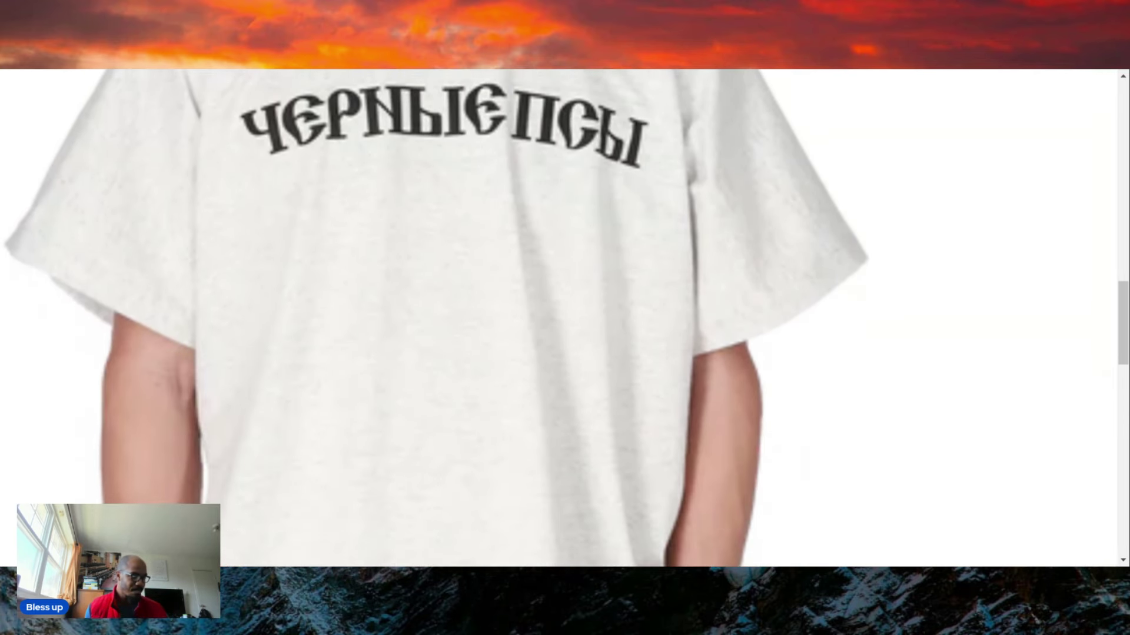
scroll(433, 319, down, 1)
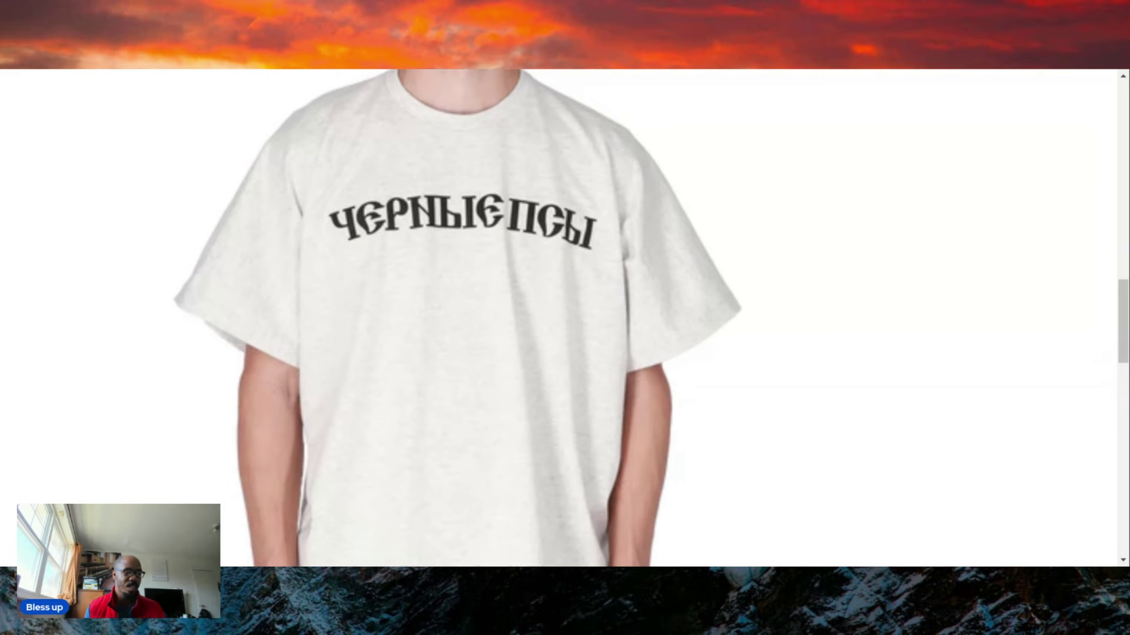
scroll(565, 318, up, 1)
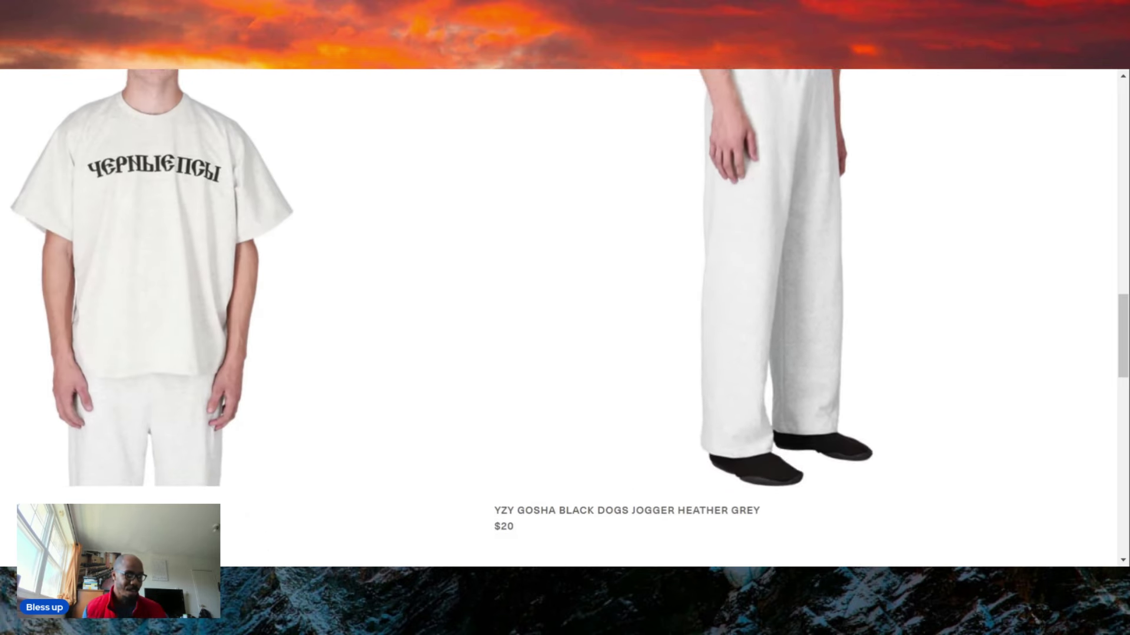
scroll(564, 318, up, 1)
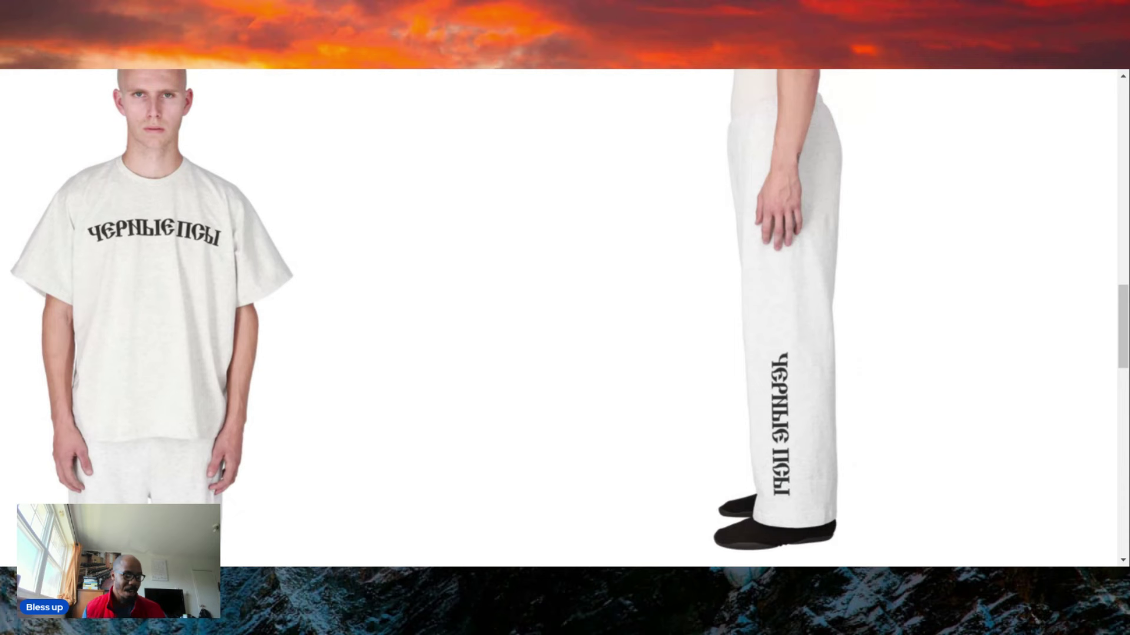
scroll(565, 318, down, 1)
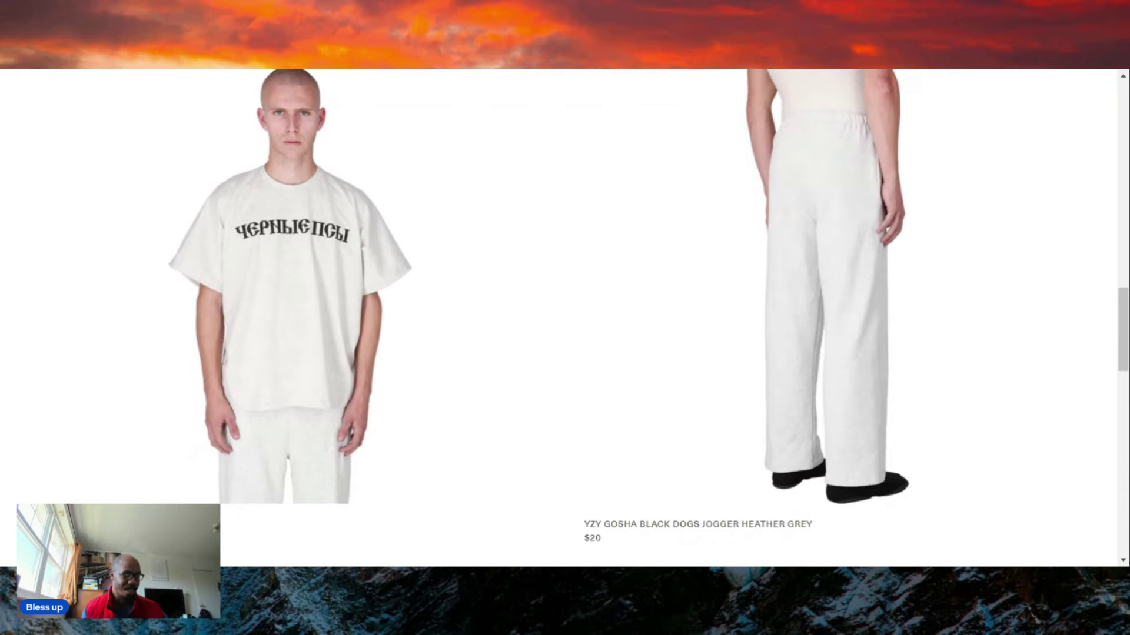
scroll(566, 318, down, 2)
scroll(565, 317, down, 2)
scroll(564, 319, down, 1)
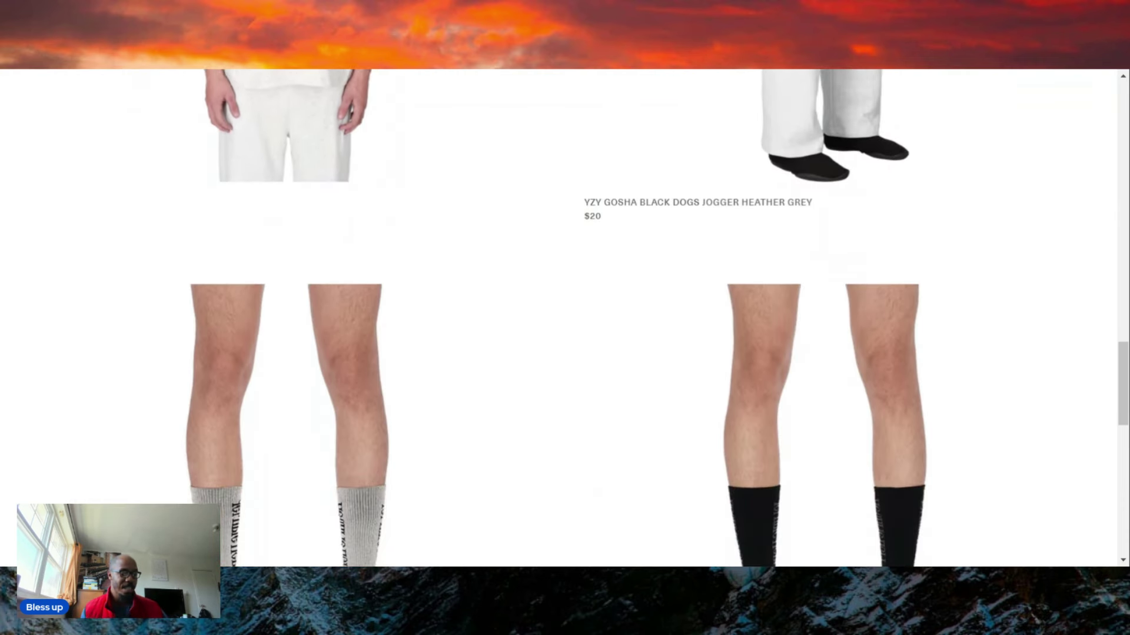
scroll(566, 319, down, 2)
scroll(564, 318, down, 1)
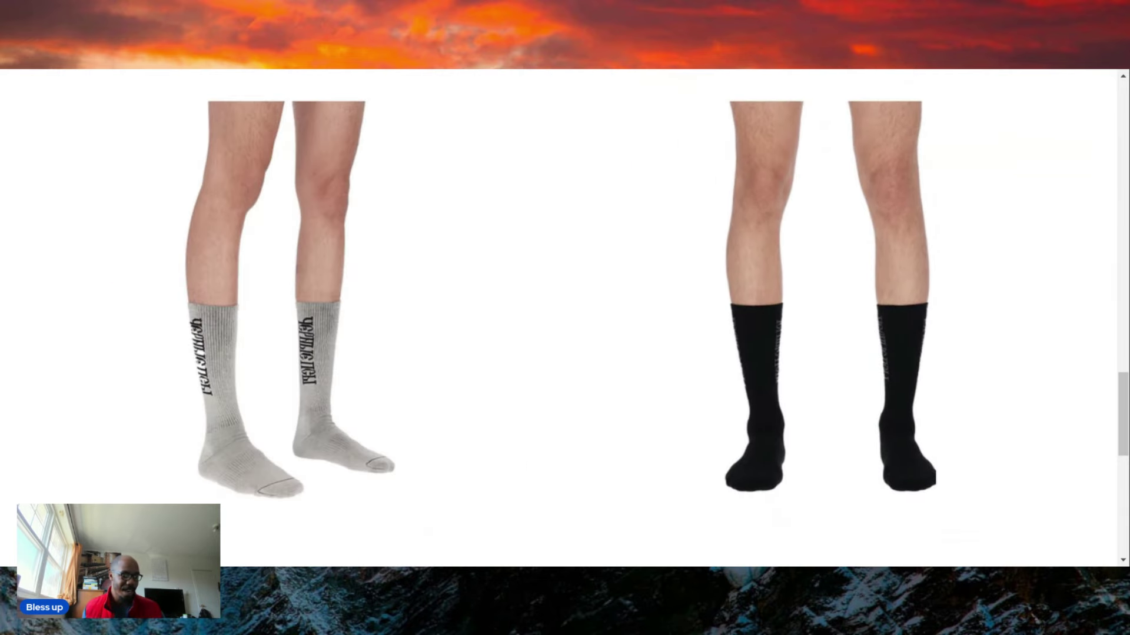
scroll(565, 318, down, 2)
scroll(565, 318, down, 2)
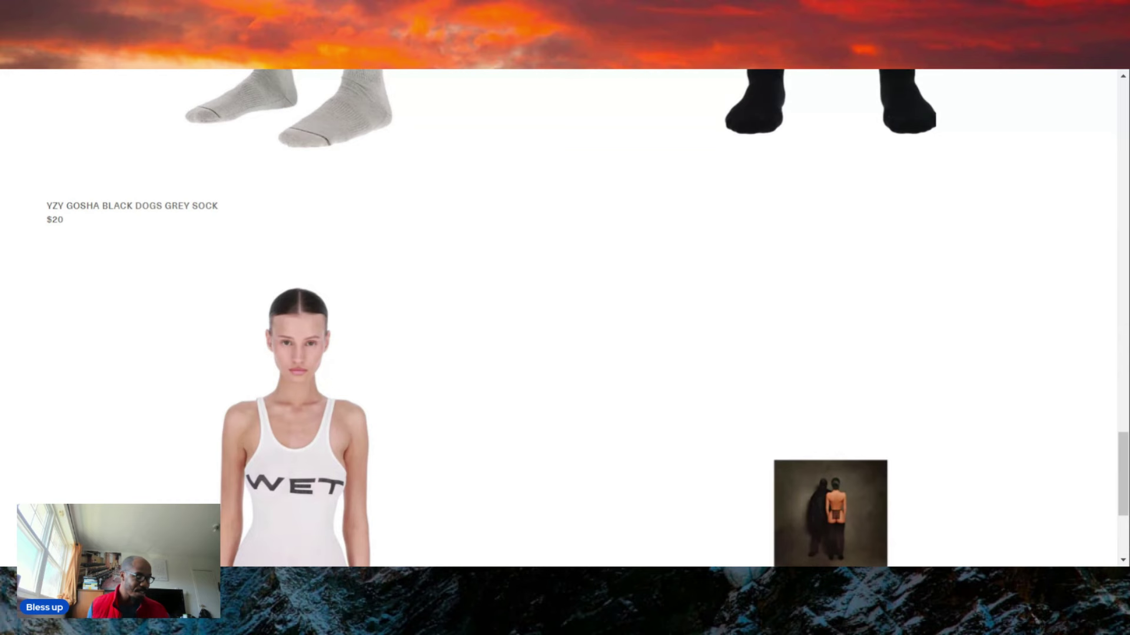
Step: Zoom the yeezy.com page in on the white WET tank bodysuit
key(ctrl+plus)
key(ctrl+plus)
key(ctrl+plus)
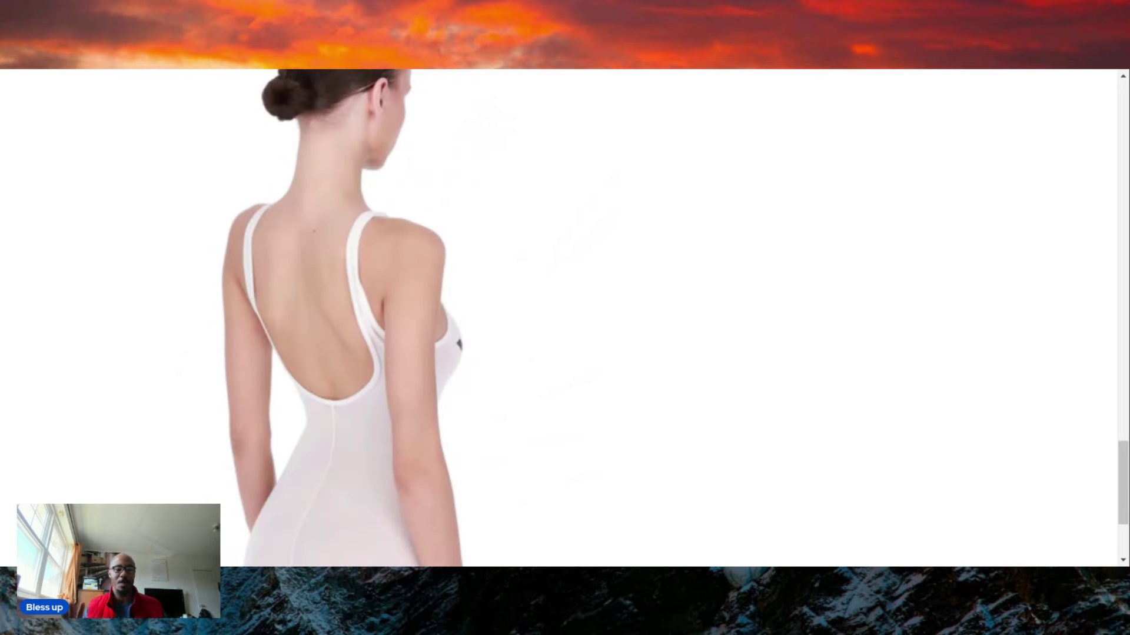
scroll(565, 317, down, 2)
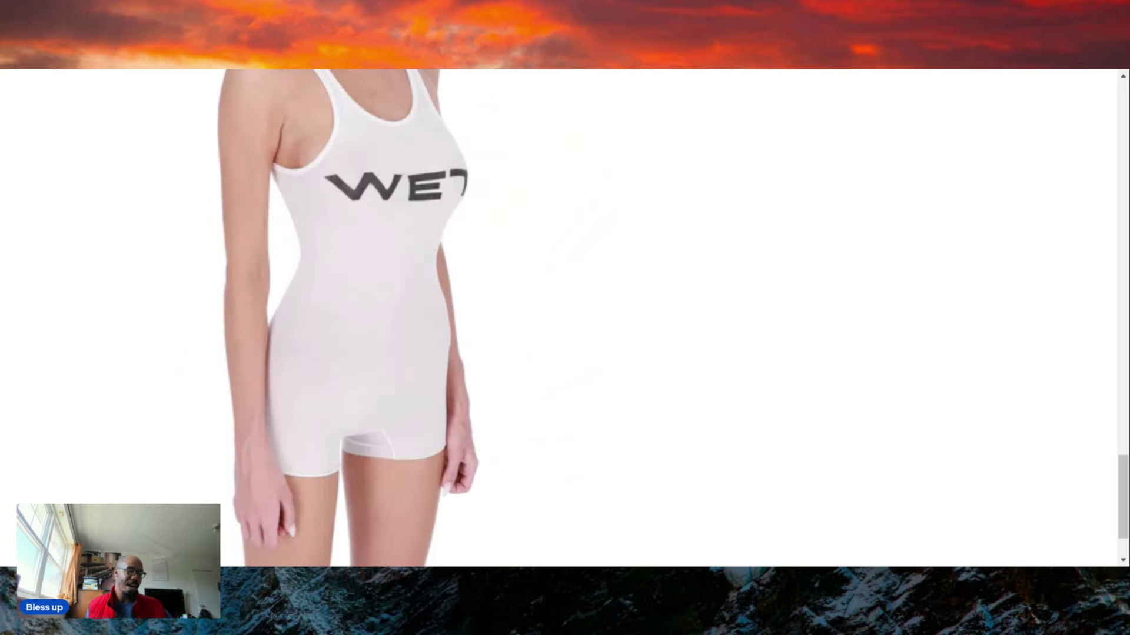
scroll(565, 318, down, 1)
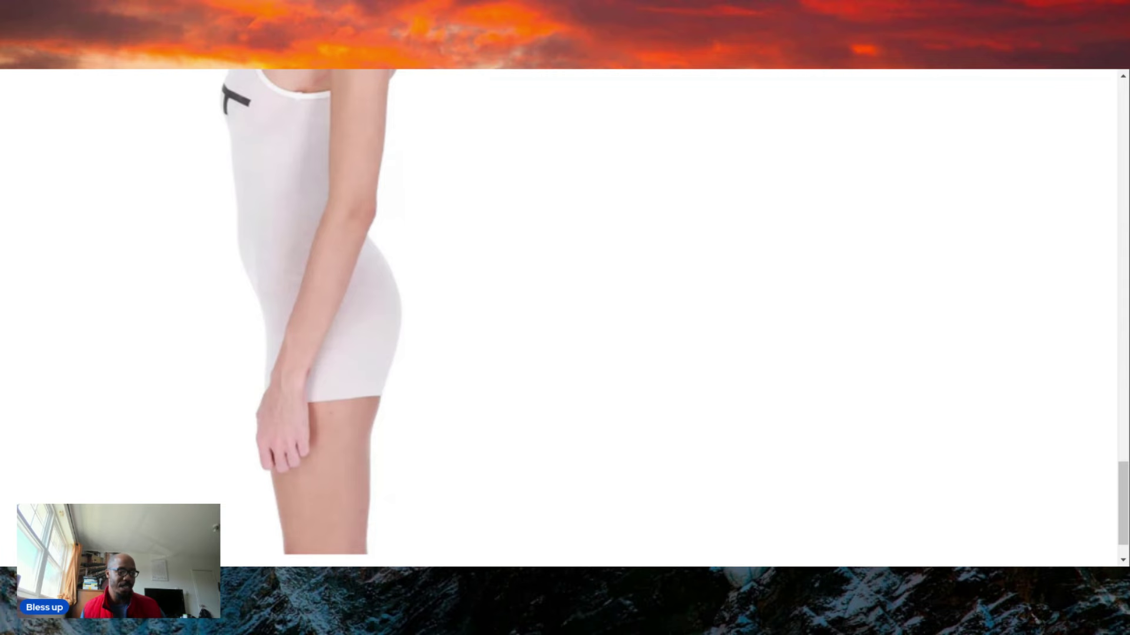
scroll(565, 318, down, 1)
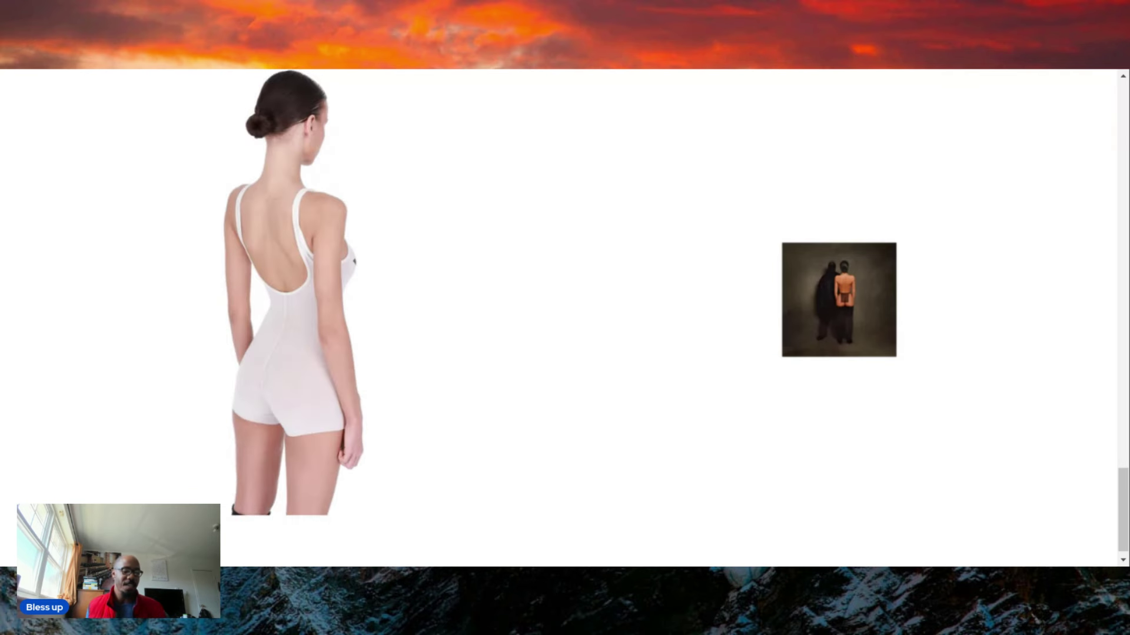
scroll(564, 309, down, 1)
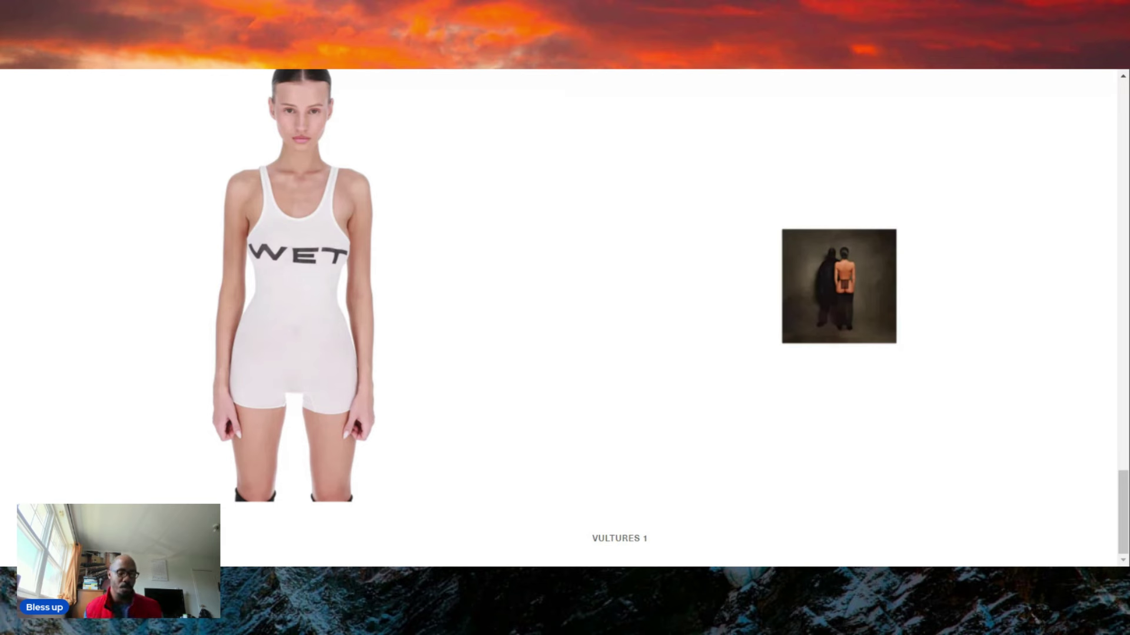
scroll(565, 317, up, 1)
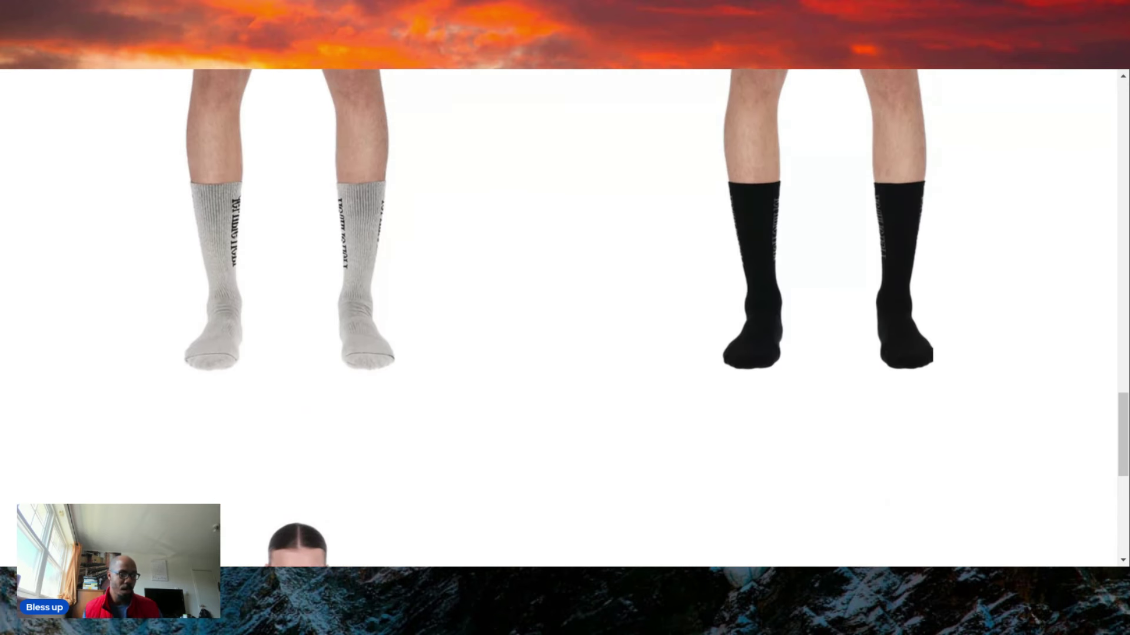
scroll(565, 318, up, 1)
scroll(566, 318, up, 1)
scroll(566, 318, up, 1)
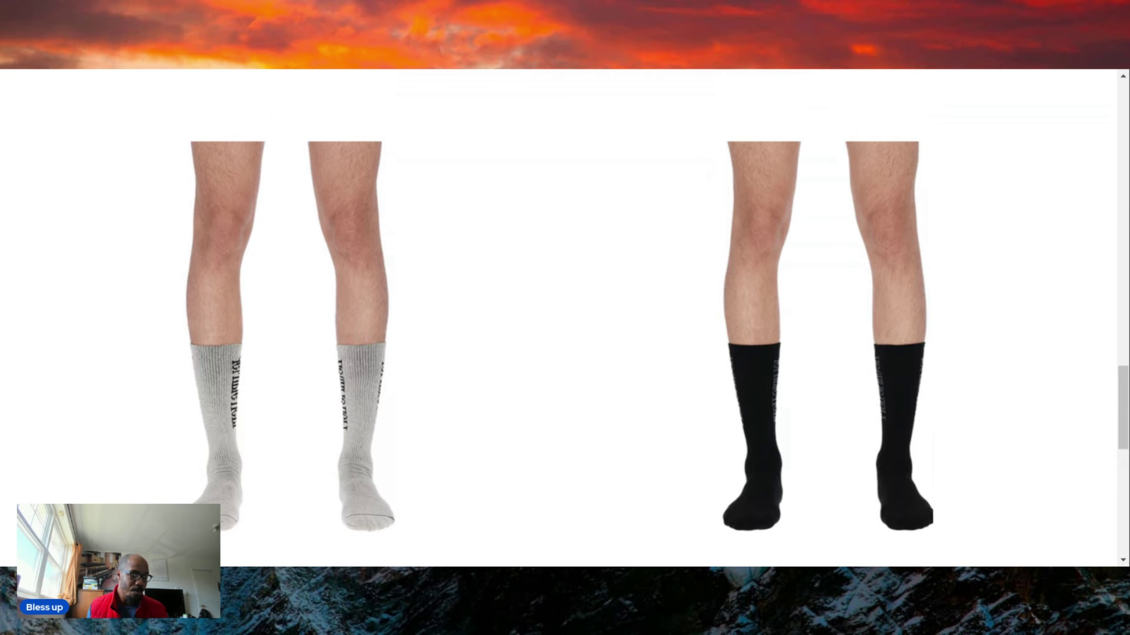
scroll(566, 317, down, 1)
scroll(565, 318, up, 1)
scroll(565, 319, up, 2)
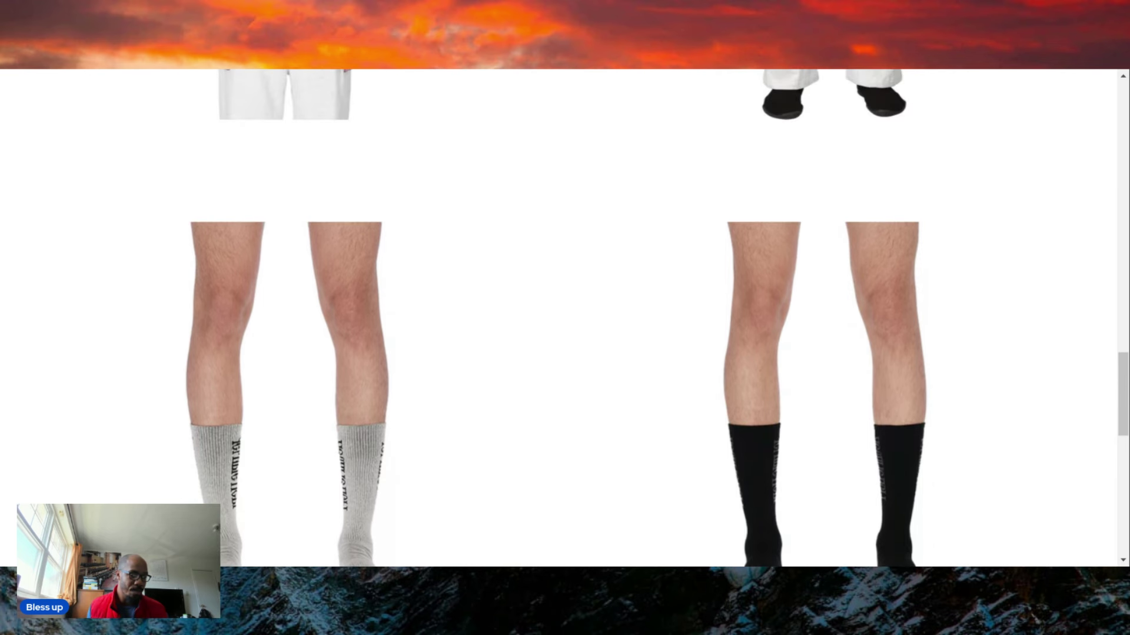
scroll(565, 317, up, 1)
scroll(565, 318, up, 1)
scroll(565, 318, up, 1)
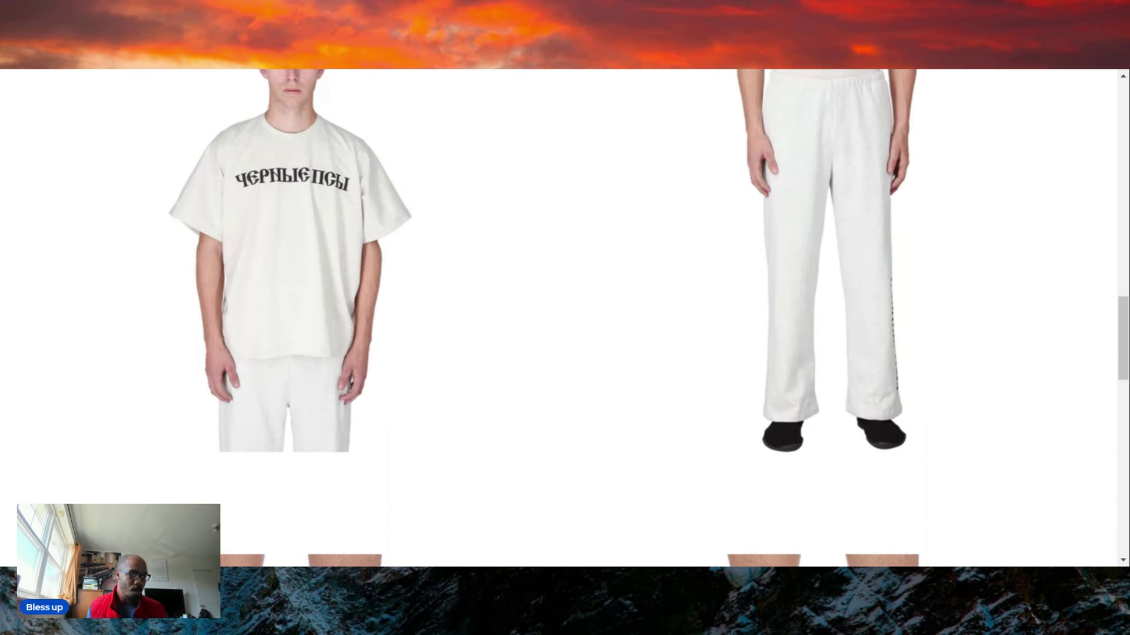
scroll(566, 317, up, 1)
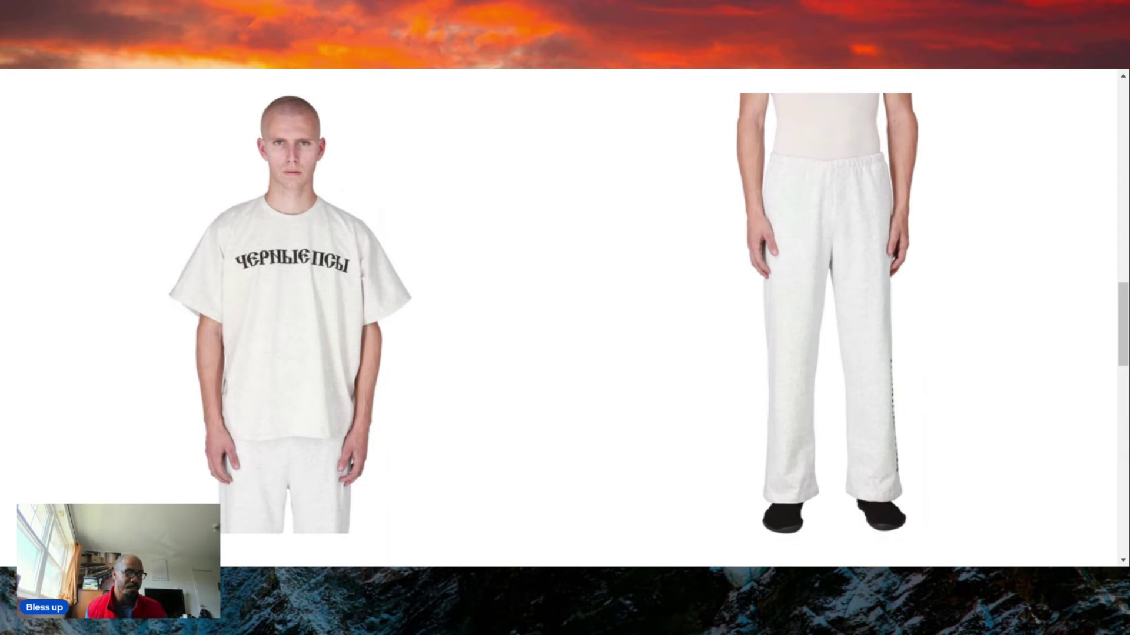
scroll(829, 327, up, 1)
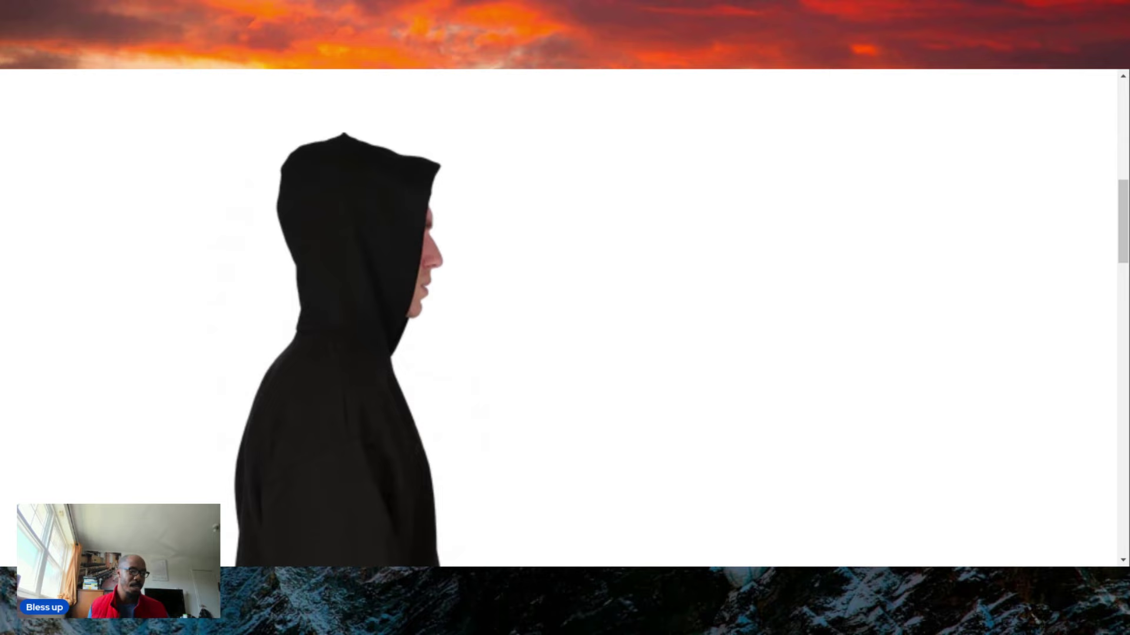
scroll(565, 317, up, 5)
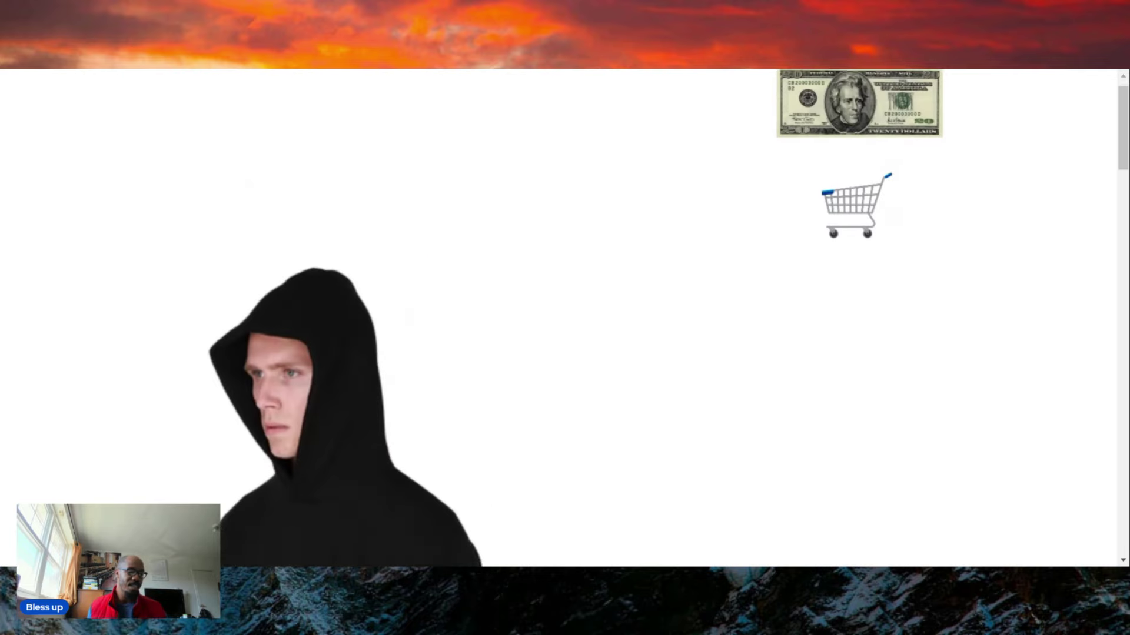